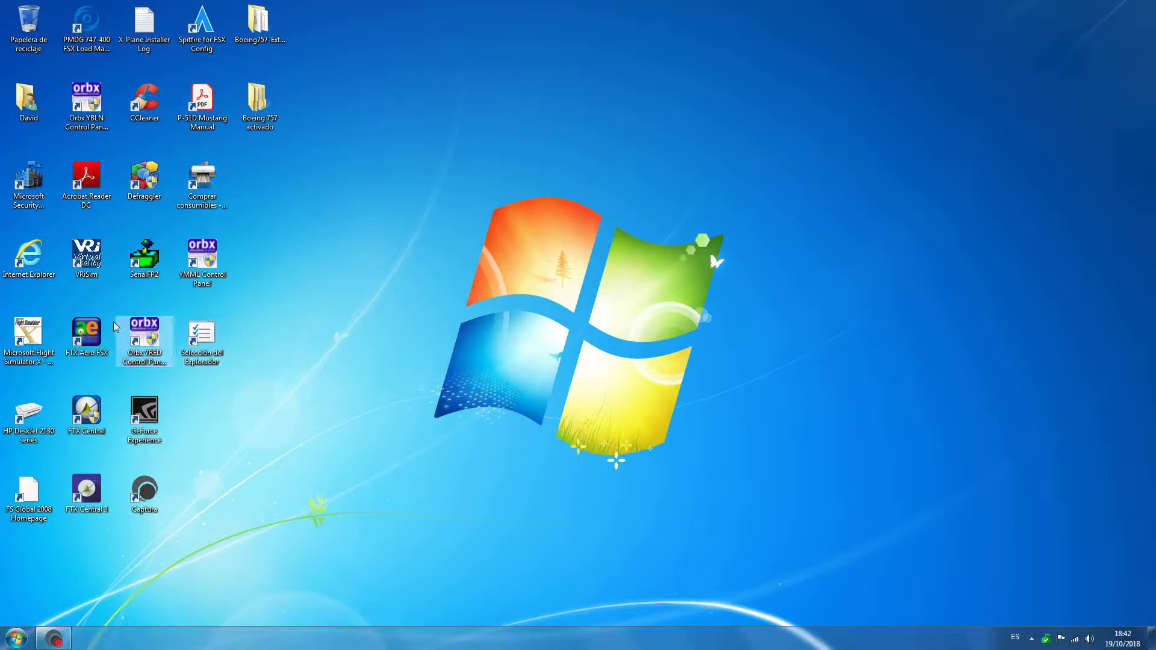
- Open Internet Explorer, search Google for "vlc", and open the official VideoLAN site from the results
{"action": "double_click", "coordinate": [39, 274]}
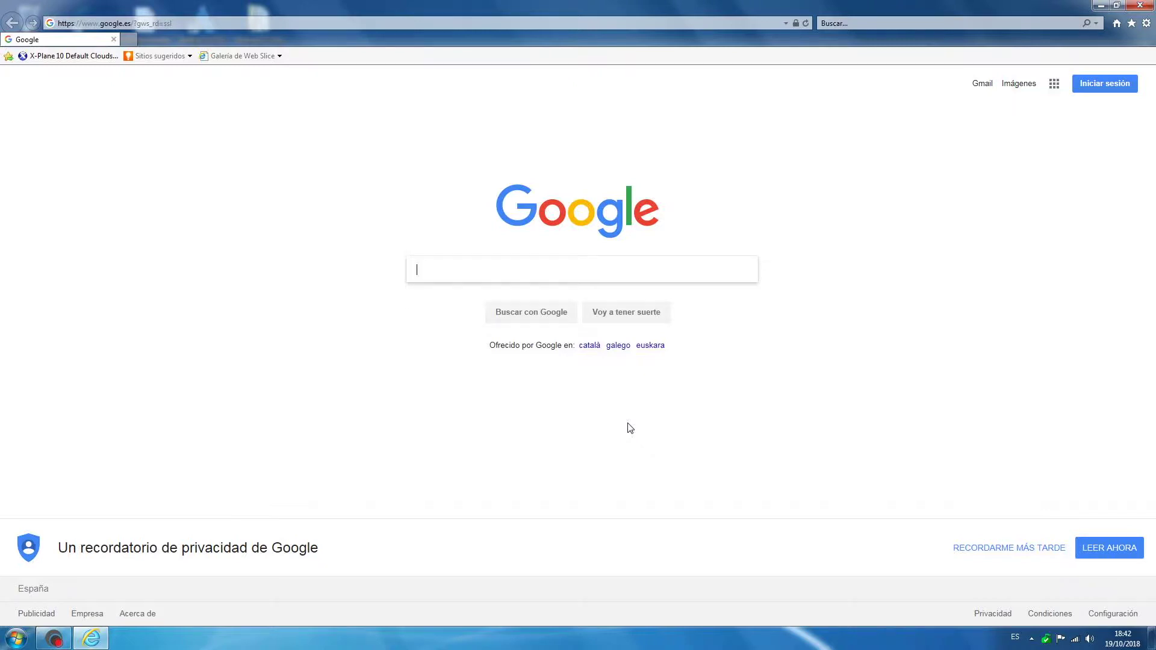
{"action": "type", "text": "vlc"}
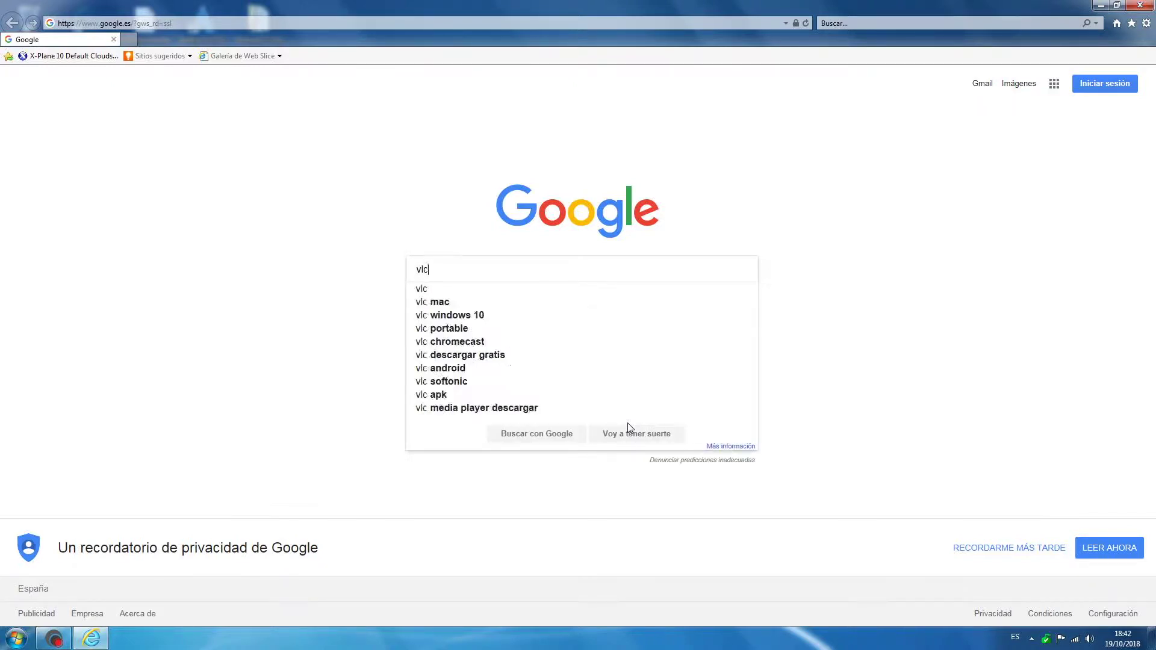
{"action": "key", "text": "Return"}
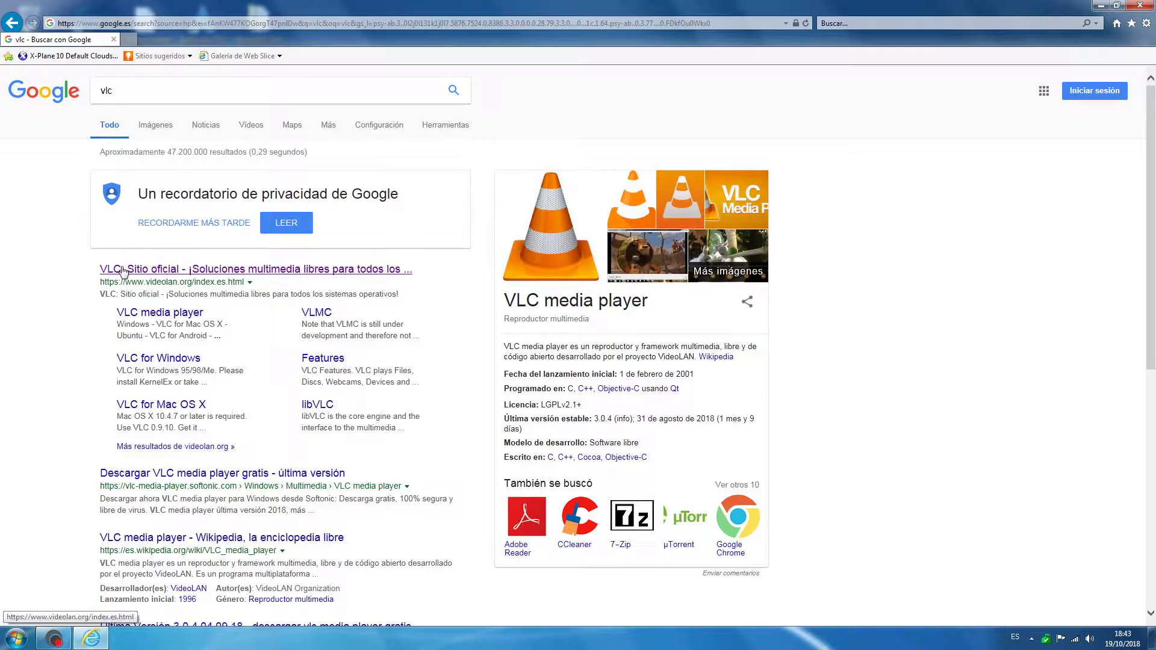
{"action": "left_click", "coordinate": [247, 269]}
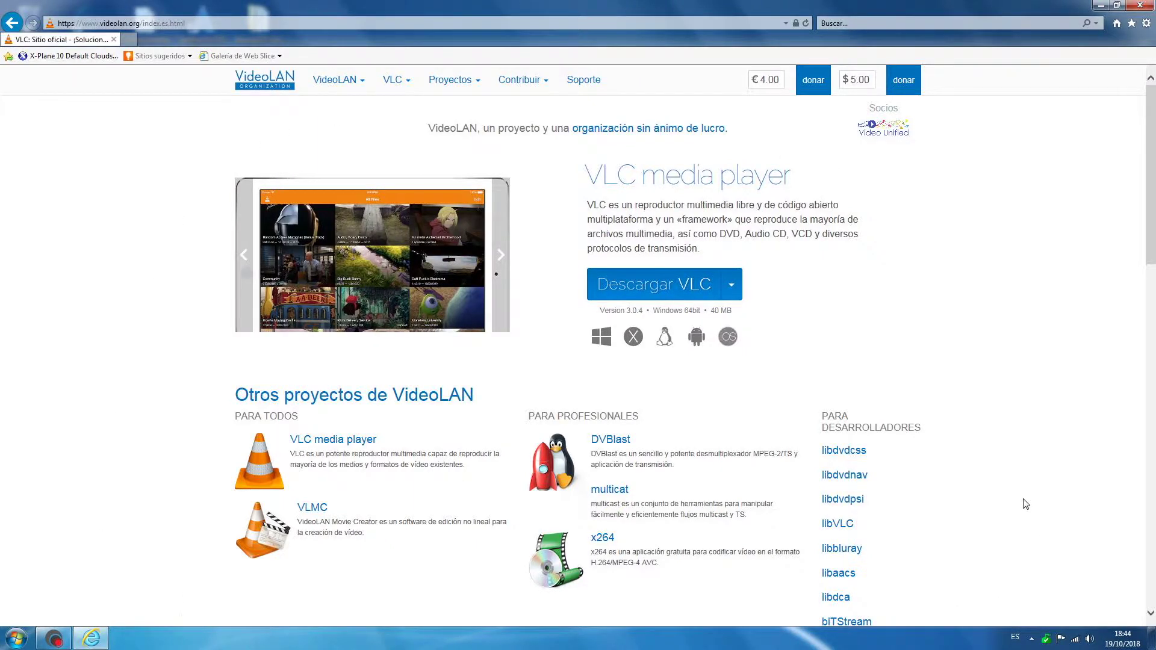
- Download and run the VLC 3.0.4 Windows 64-bit installer from the VideoLAN home page, and close the browser
{"action": "scroll", "coordinate": [1026, 504], "scroll_direction": "down", "scroll_amount": 5}
{"action": "scroll", "coordinate": [1024, 502], "scroll_direction": "down", "scroll_amount": 5}
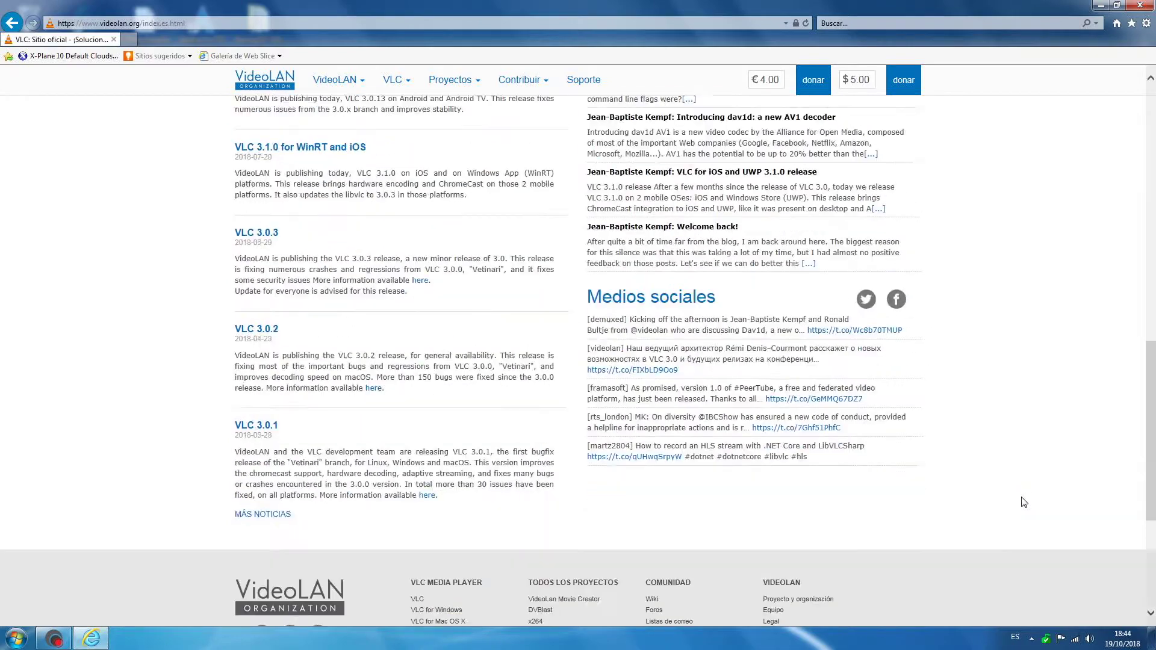
{"action": "scroll", "coordinate": [1025, 502], "scroll_direction": "down", "scroll_amount": 1}
{"action": "scroll", "coordinate": [1024, 503], "scroll_direction": "down", "scroll_amount": 4}
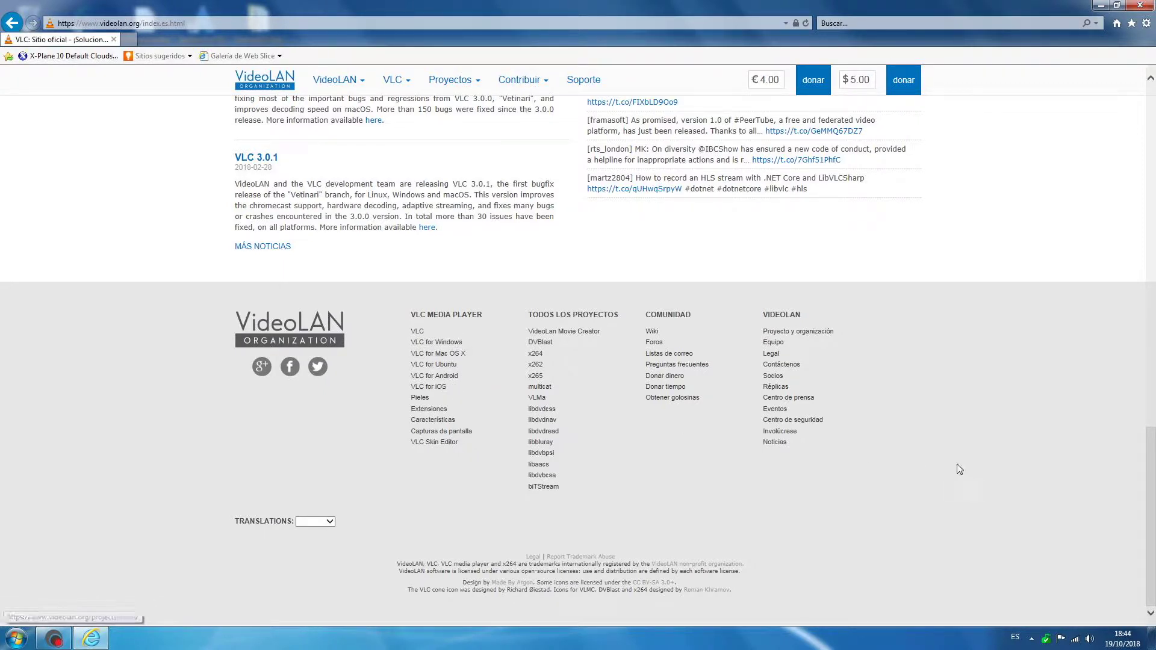
{"action": "scroll", "coordinate": [980, 469], "scroll_direction": "up", "scroll_amount": 20}
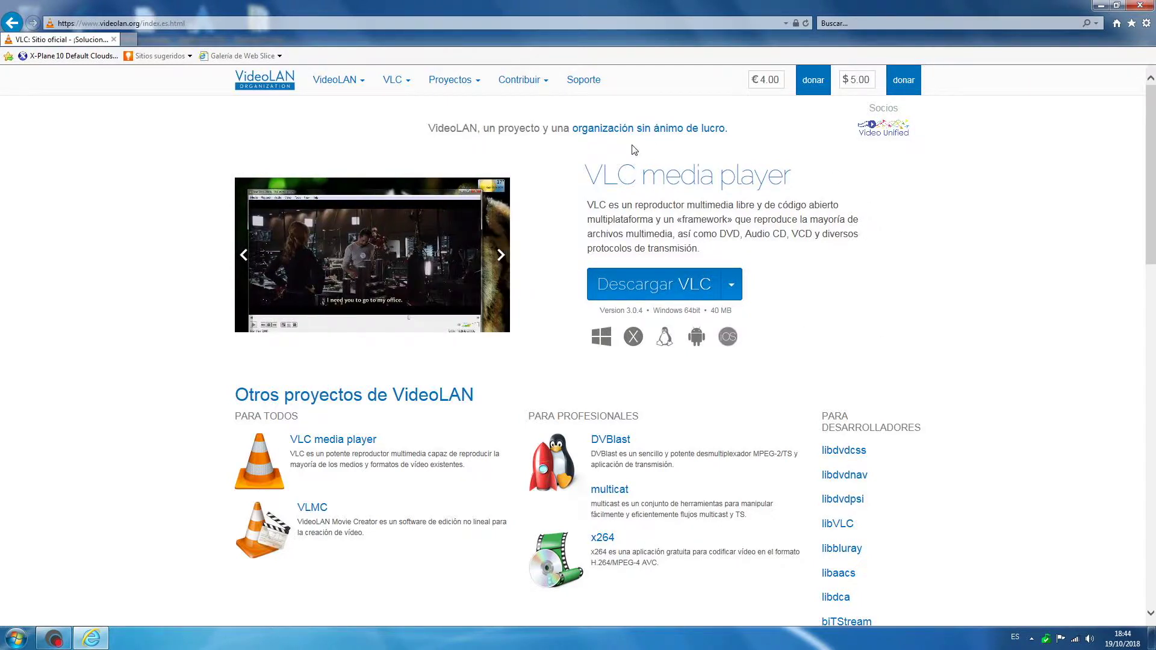
{"action": "left_click", "coordinate": [648, 288]}
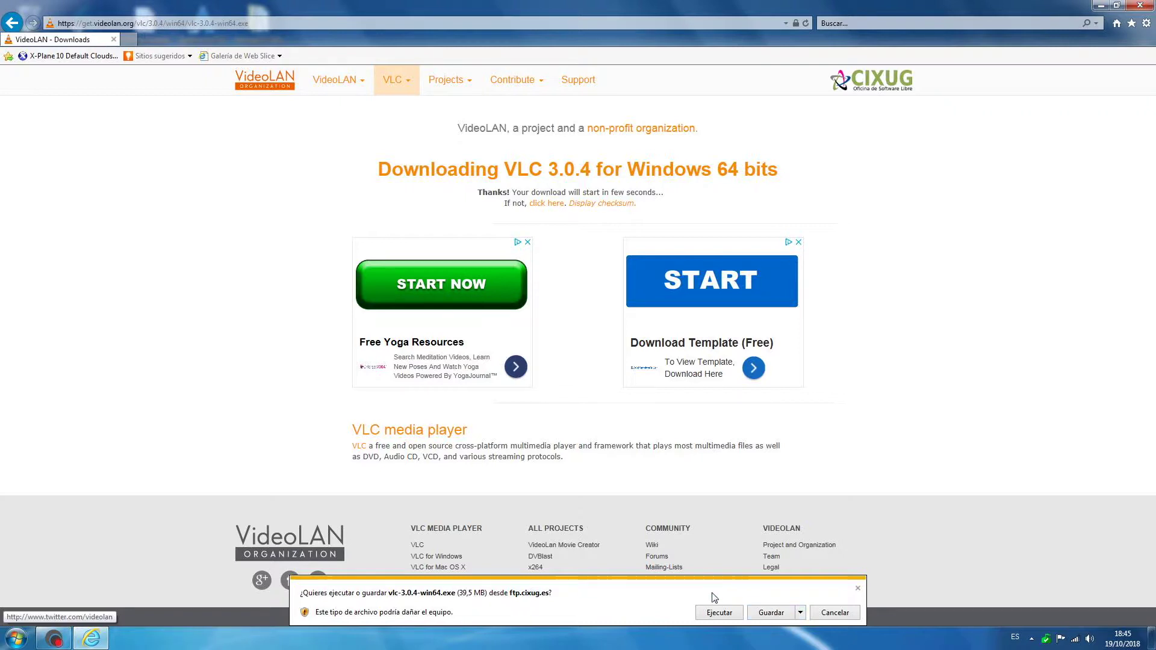
{"action": "left_click", "coordinate": [727, 615]}
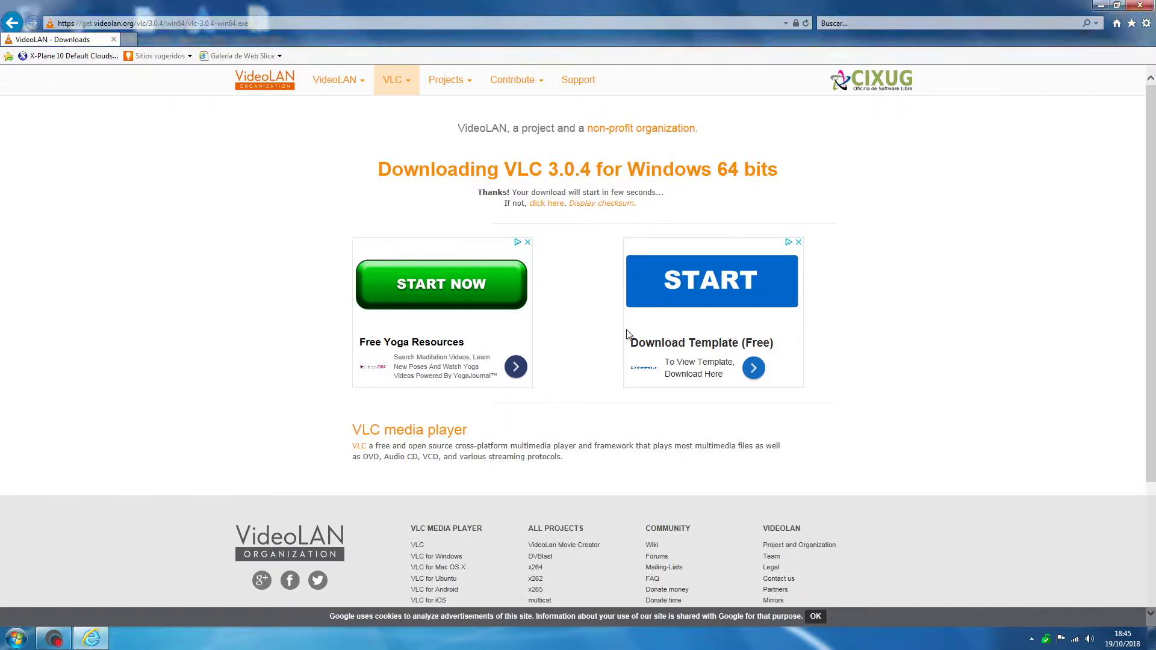
{"action": "left_click", "coordinate": [1146, 7]}
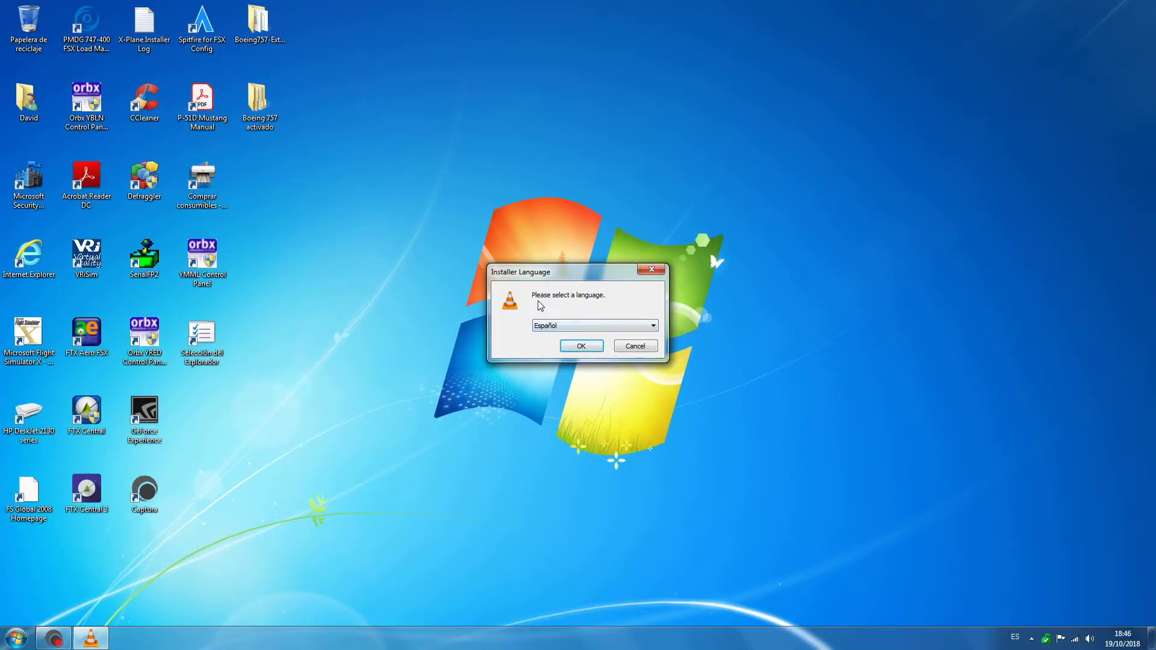
- Look through the available installer languages and confirm Español as the setup language
{"action": "left_click", "coordinate": [654, 327]}
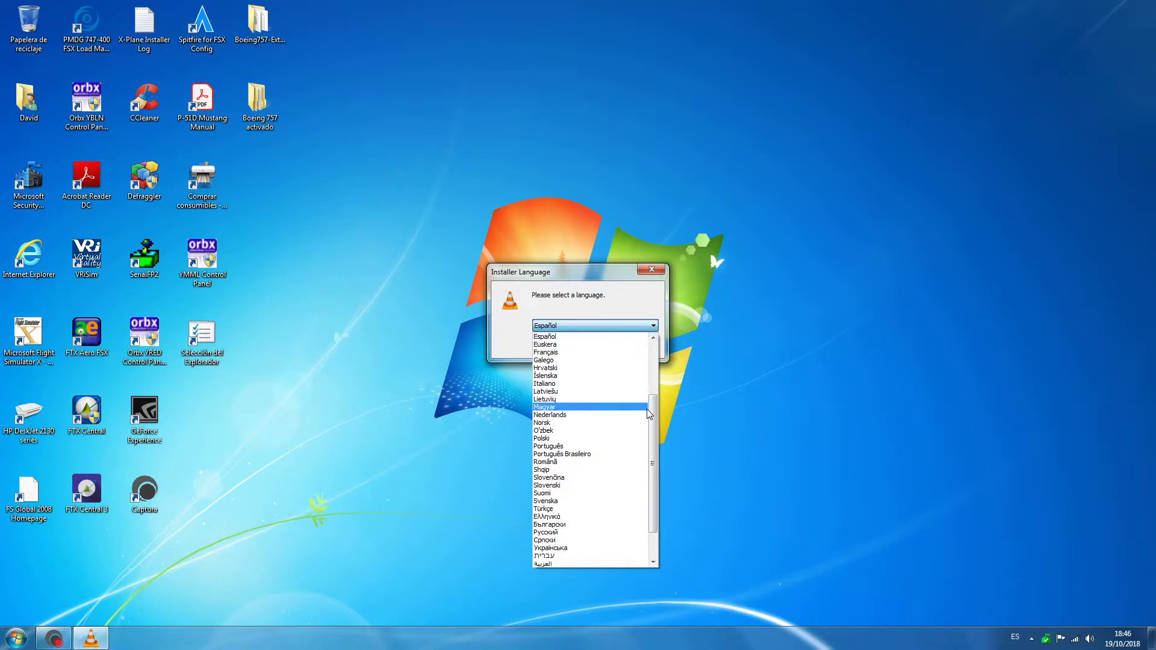
{"action": "left_click_drag", "start_coordinate": [655, 430], "coordinate": [657, 463]}
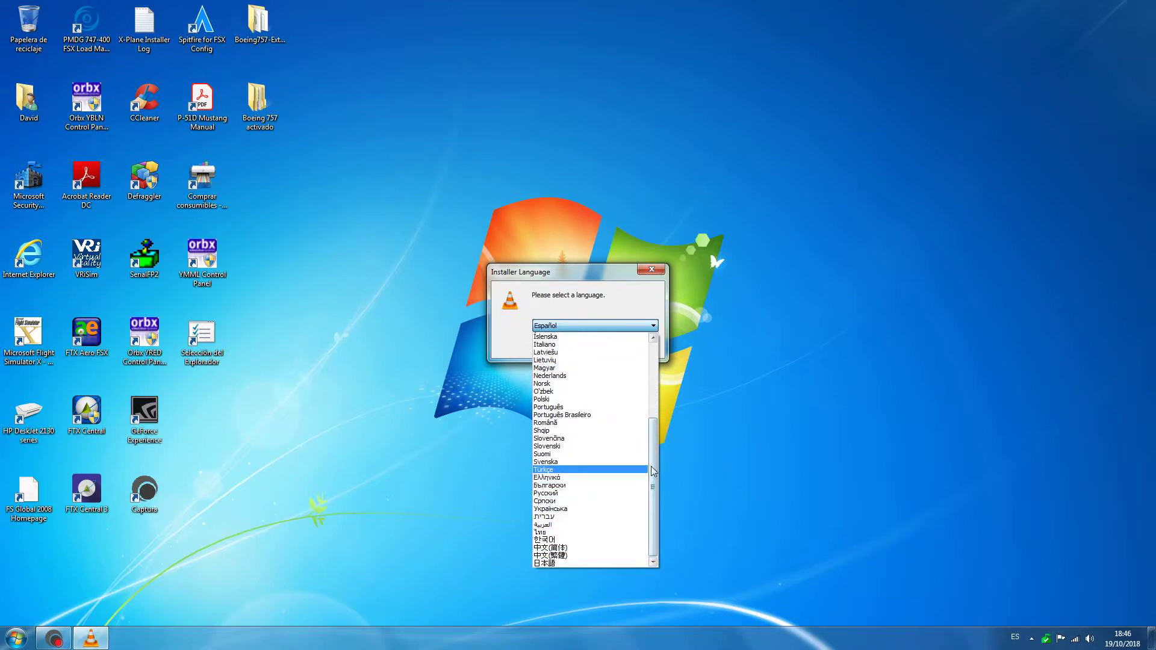
{"action": "left_click_drag", "start_coordinate": [651, 467], "coordinate": [659, 351]}
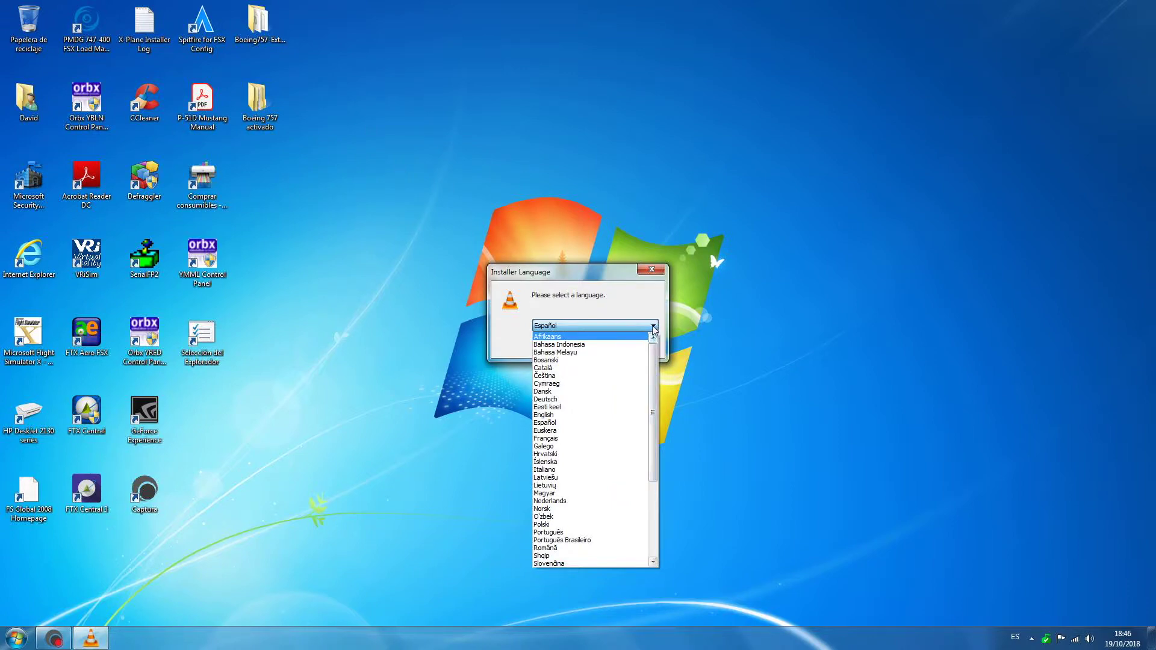
{"action": "left_click", "coordinate": [653, 326]}
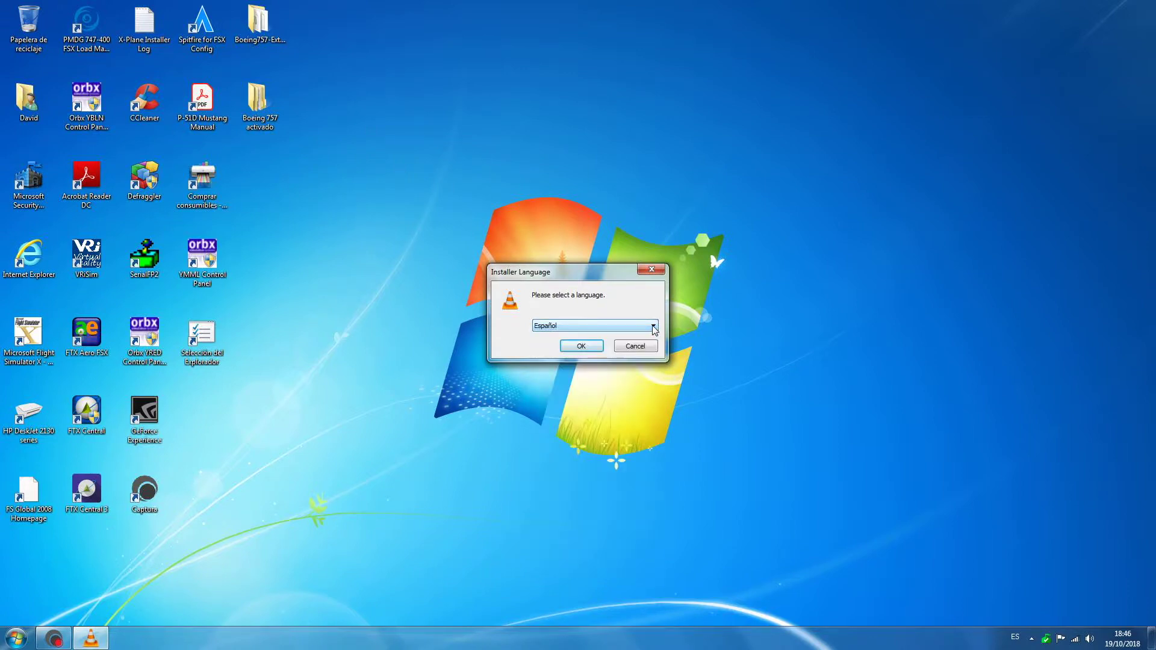
{"action": "left_click", "coordinate": [582, 347]}
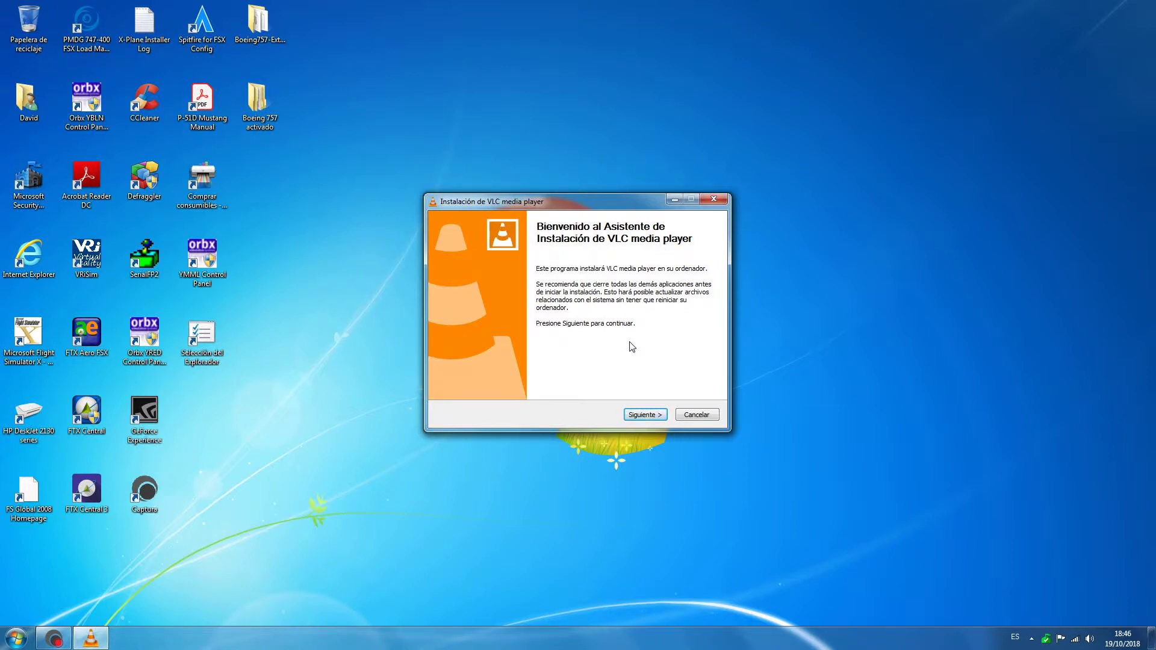
- Proceed past the setup welcome page, go through the GNU licence to its end, and accept it
{"action": "left_click", "coordinate": [644, 415]}
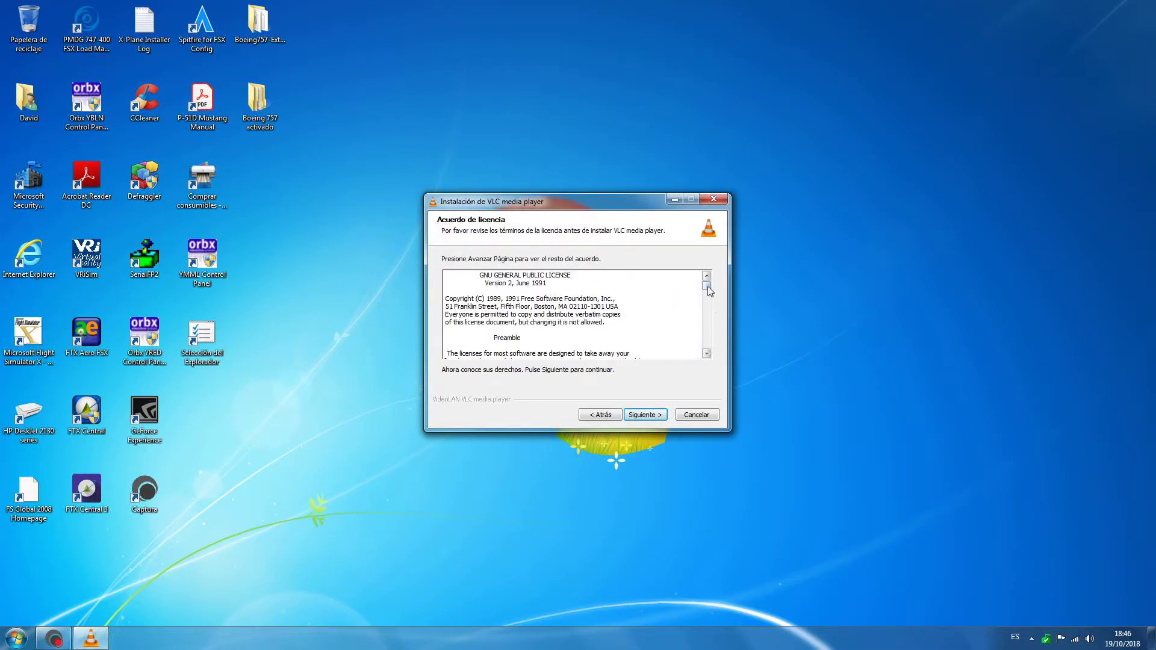
{"action": "left_click_drag", "start_coordinate": [709, 287], "coordinate": [718, 350]}
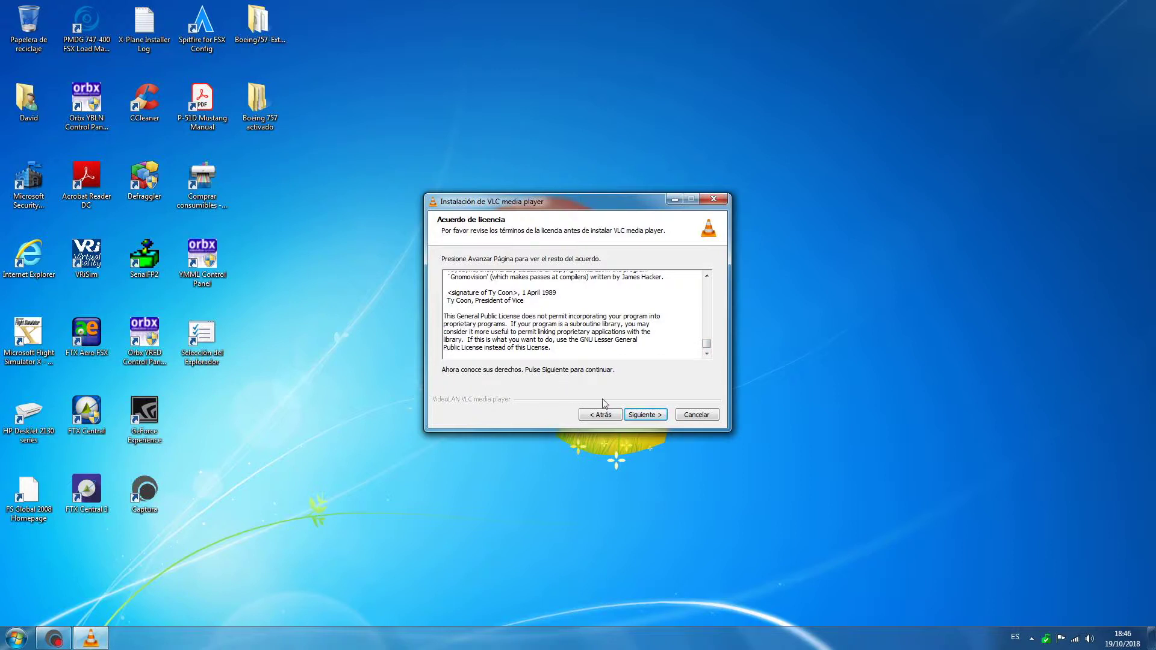
{"action": "left_click", "coordinate": [645, 415]}
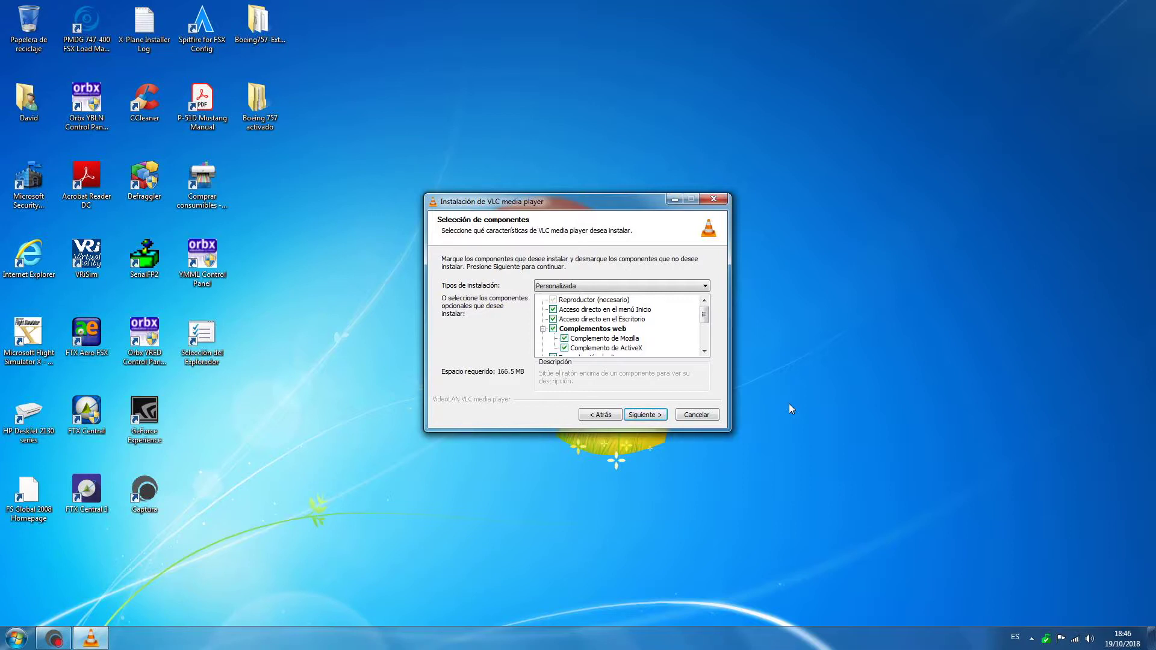
- Try the Recomendada, Mínima and Completa installation types, and return to Personalizada
{"action": "left_click", "coordinate": [704, 286]}
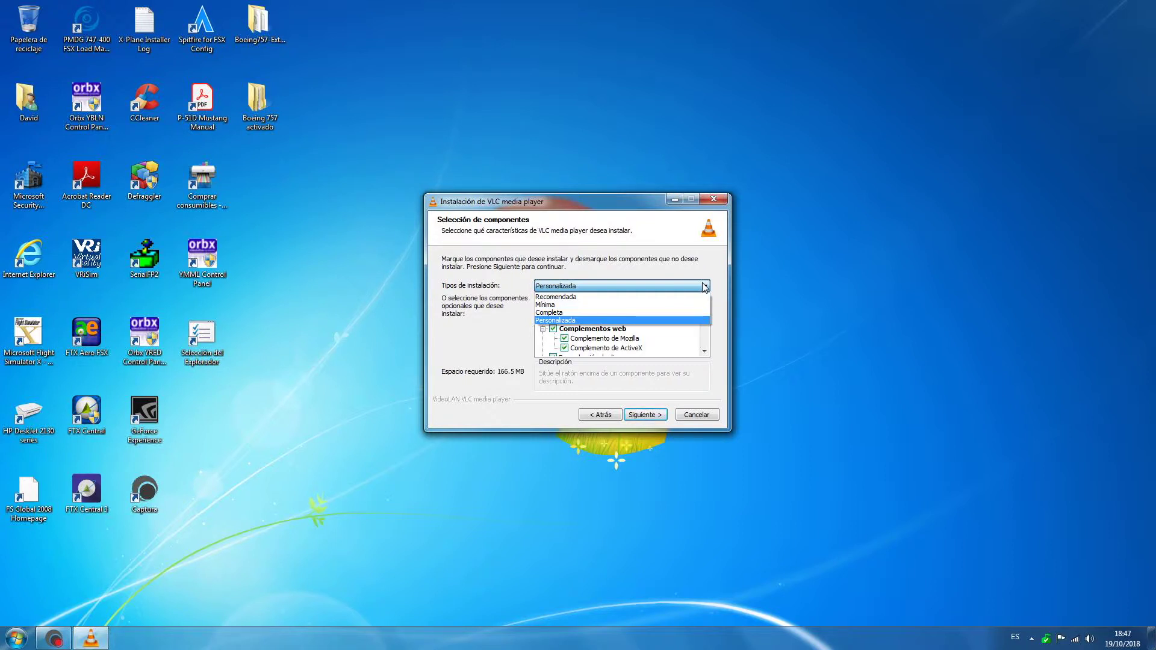
{"action": "left_click", "coordinate": [692, 297]}
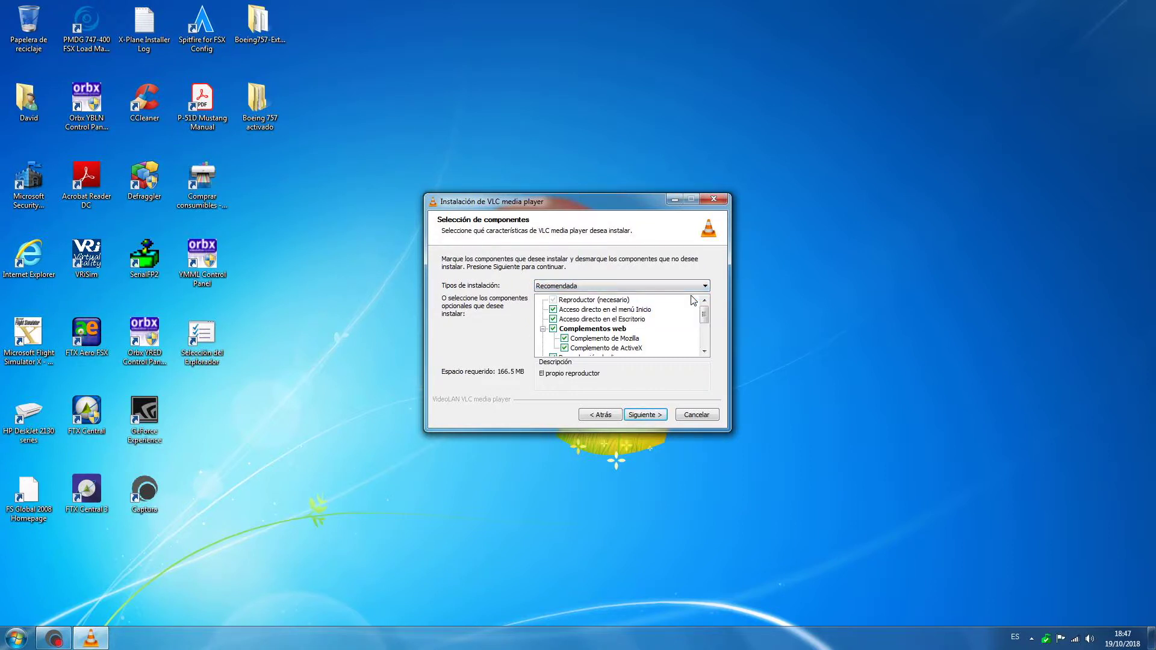
{"action": "left_click", "coordinate": [705, 287]}
{"action": "left_click", "coordinate": [656, 307]}
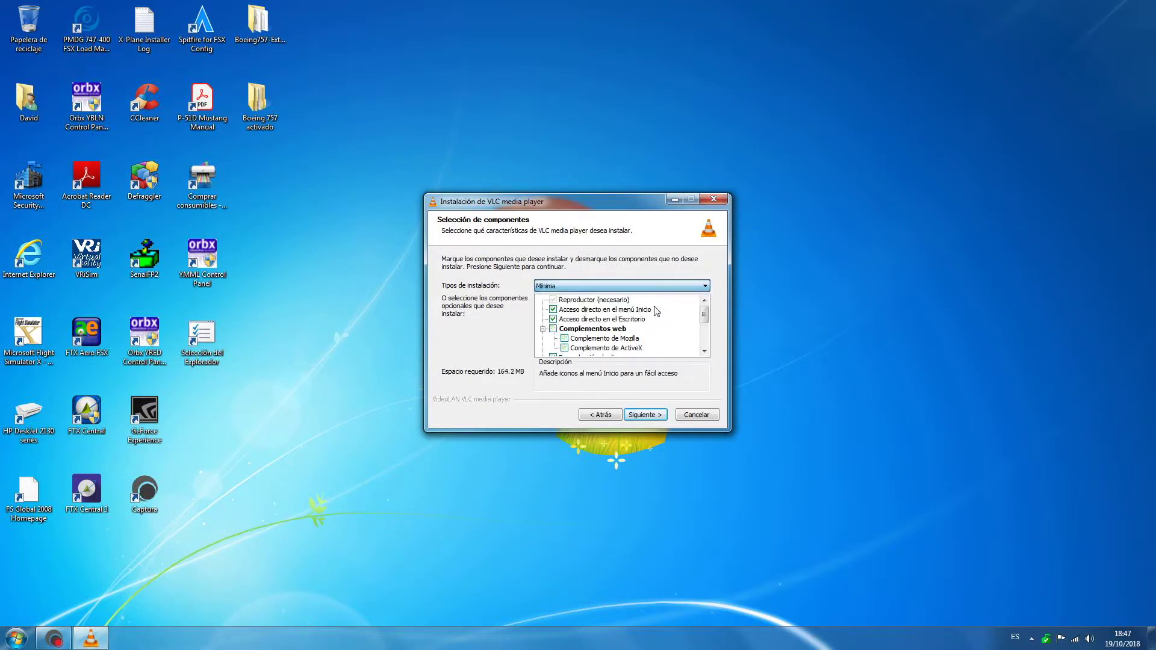
{"action": "left_click", "coordinate": [705, 287]}
{"action": "left_click", "coordinate": [668, 316]}
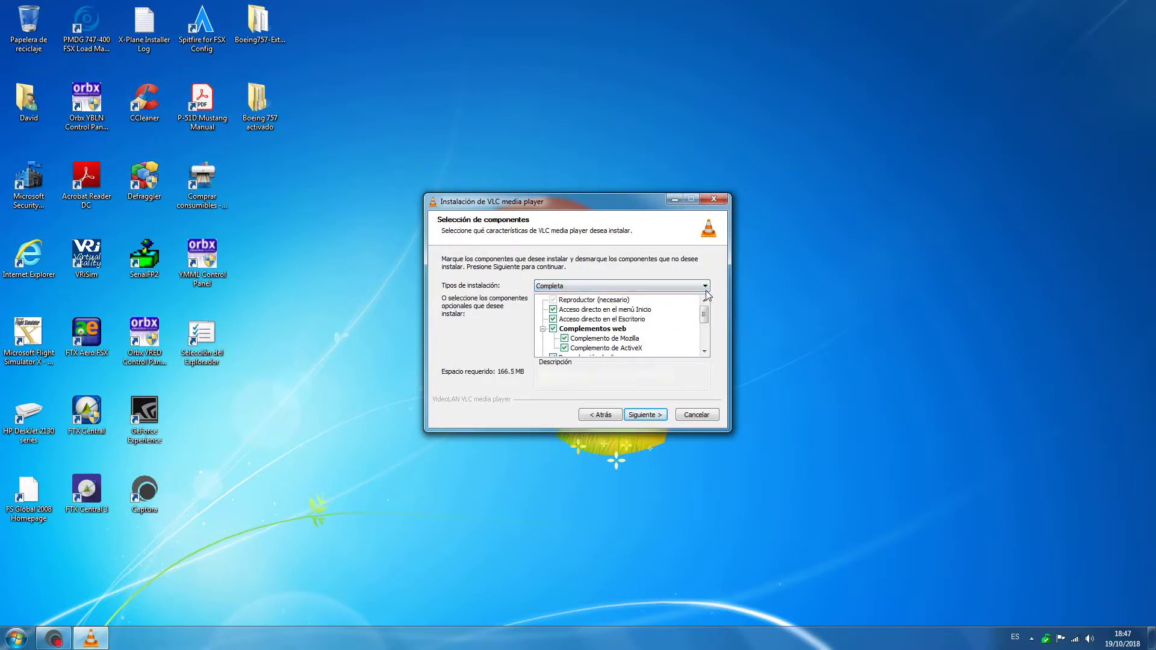
{"action": "left_click", "coordinate": [706, 287]}
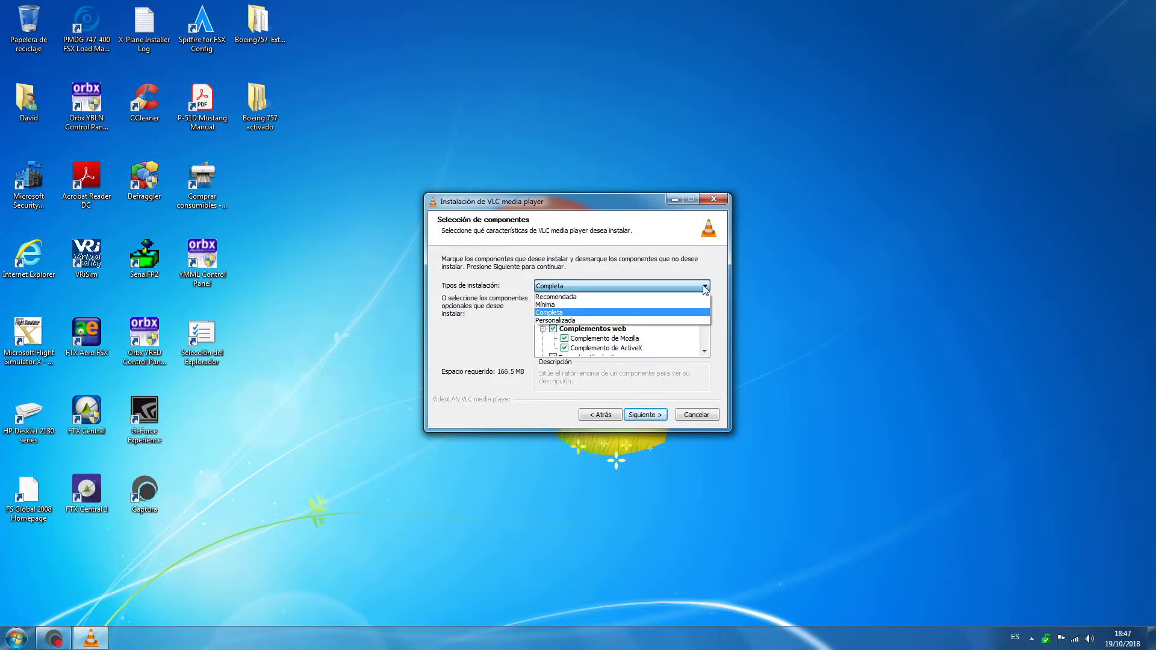
{"action": "left_click", "coordinate": [685, 320]}
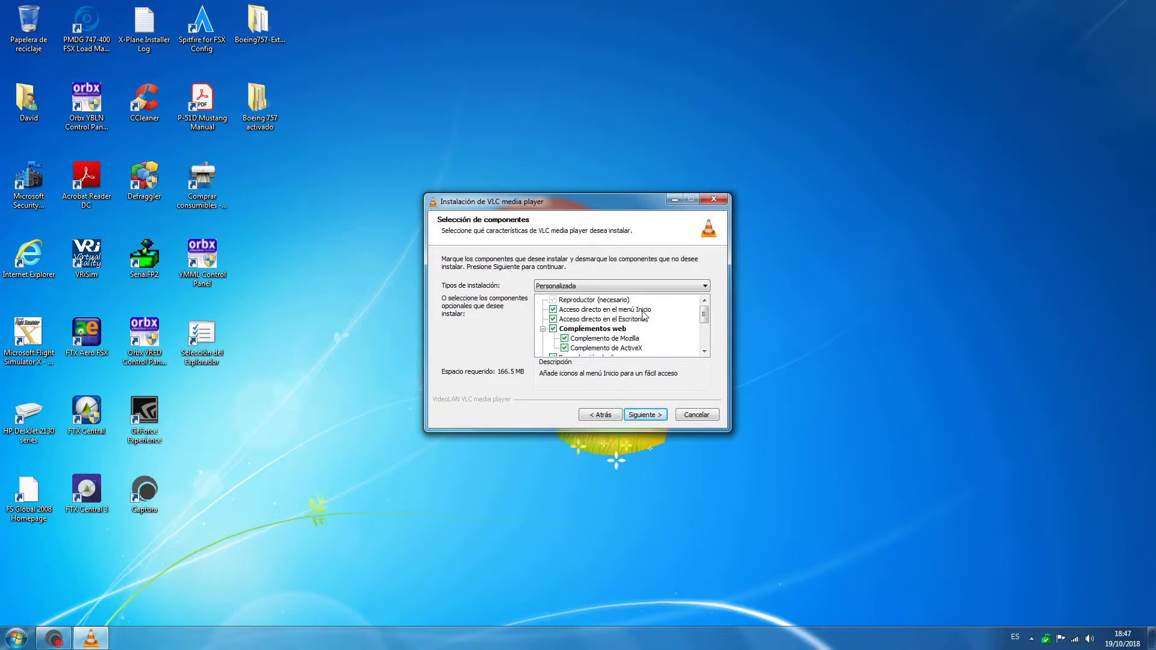
- Exclude the Start menu shortcut and the Mozilla and ActiveX web plugins from the installation, and accept the remaining components
{"action": "left_click", "coordinate": [553, 309]}
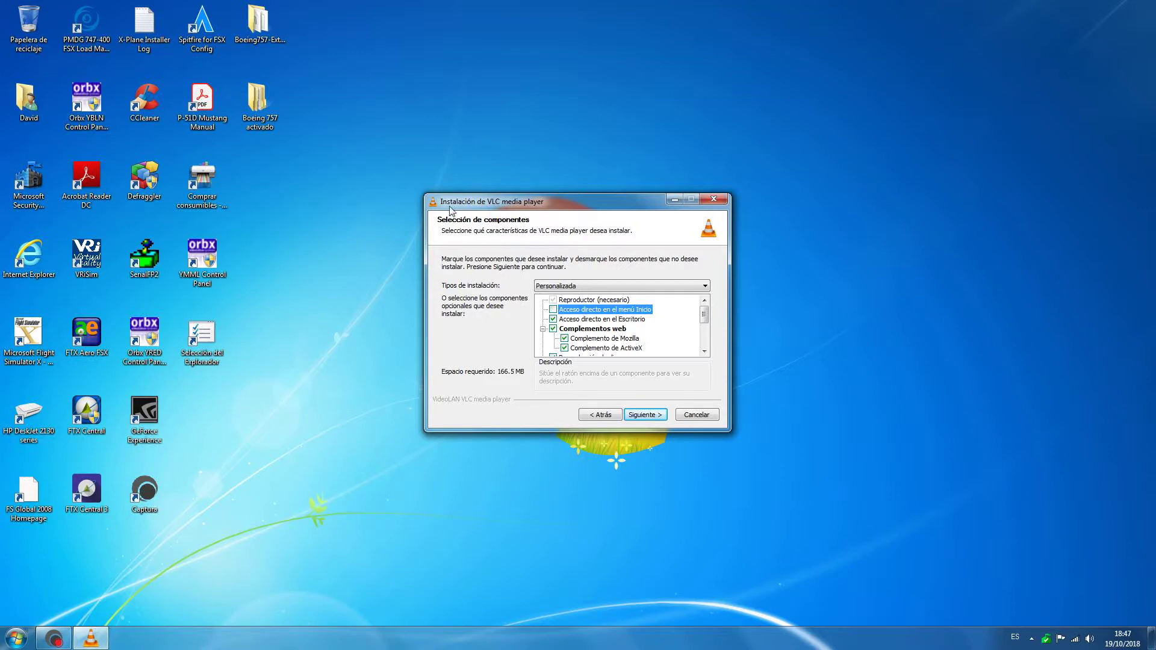
{"action": "double_click", "coordinate": [708, 354]}
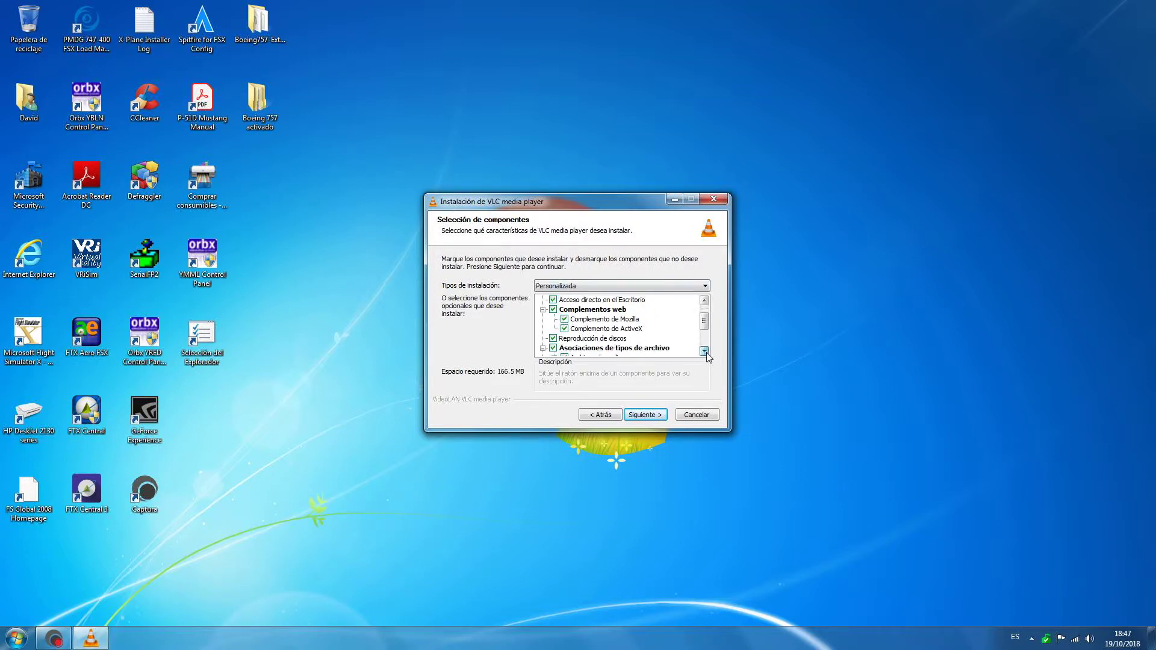
{"action": "left_click", "coordinate": [564, 320]}
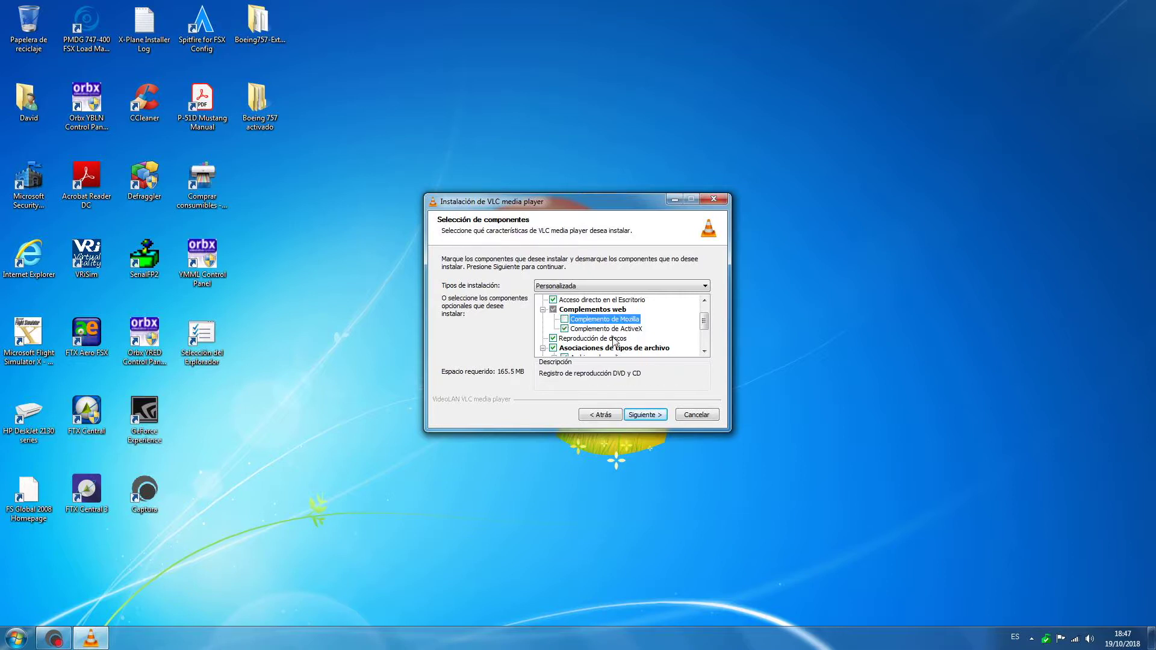
{"action": "left_click", "coordinate": [565, 329]}
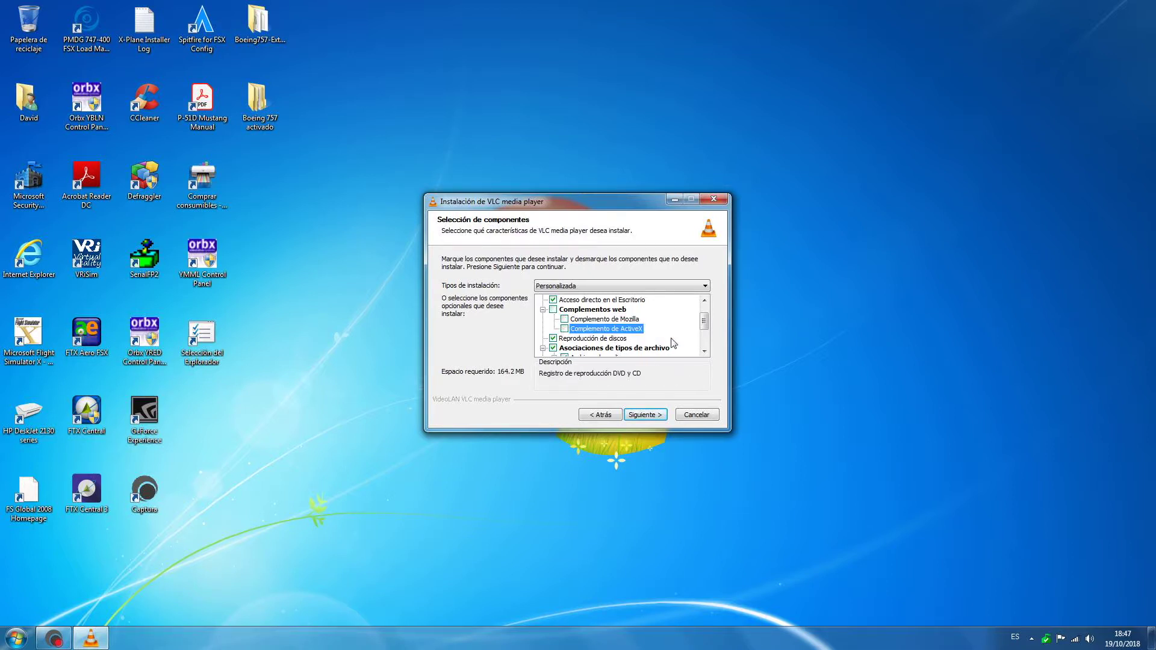
{"action": "left_click", "coordinate": [704, 351]}
{"action": "left_click", "coordinate": [704, 351]}
{"action": "left_click", "coordinate": [704, 351]}
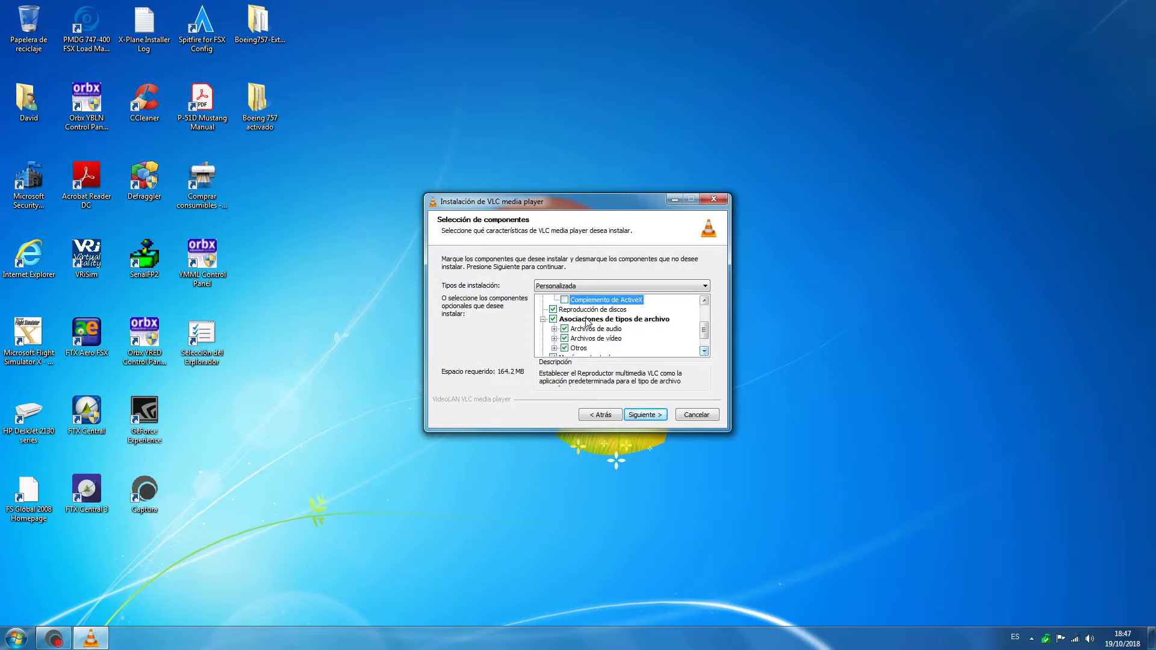
{"action": "left_click", "coordinate": [704, 351]}
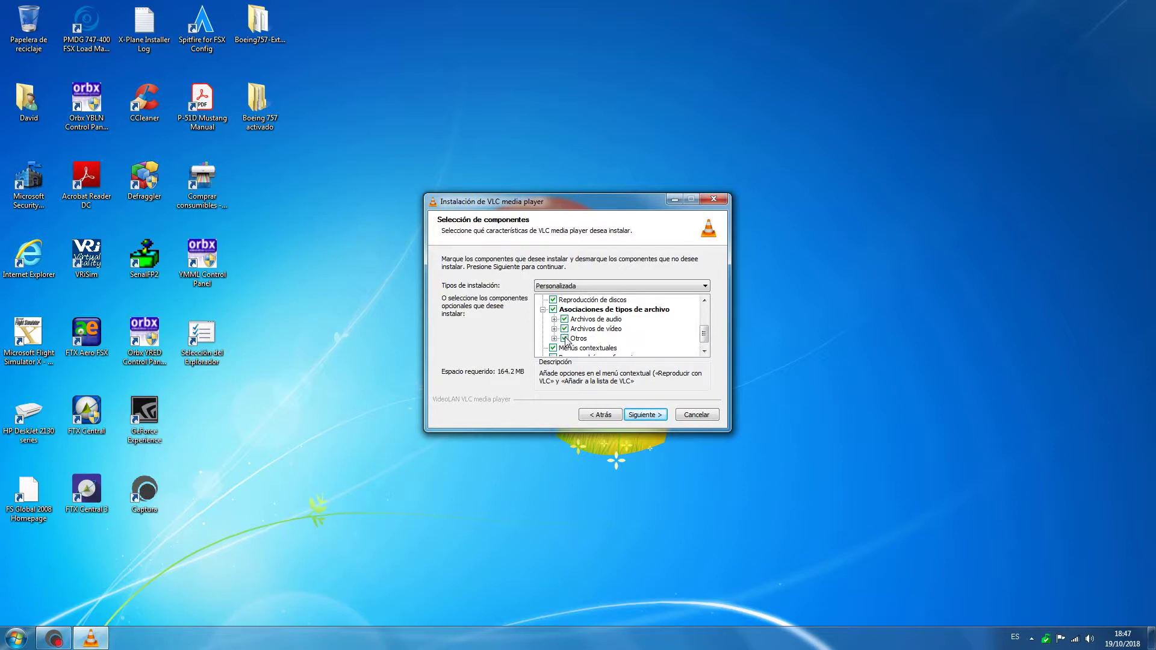
{"action": "left_click", "coordinate": [703, 352]}
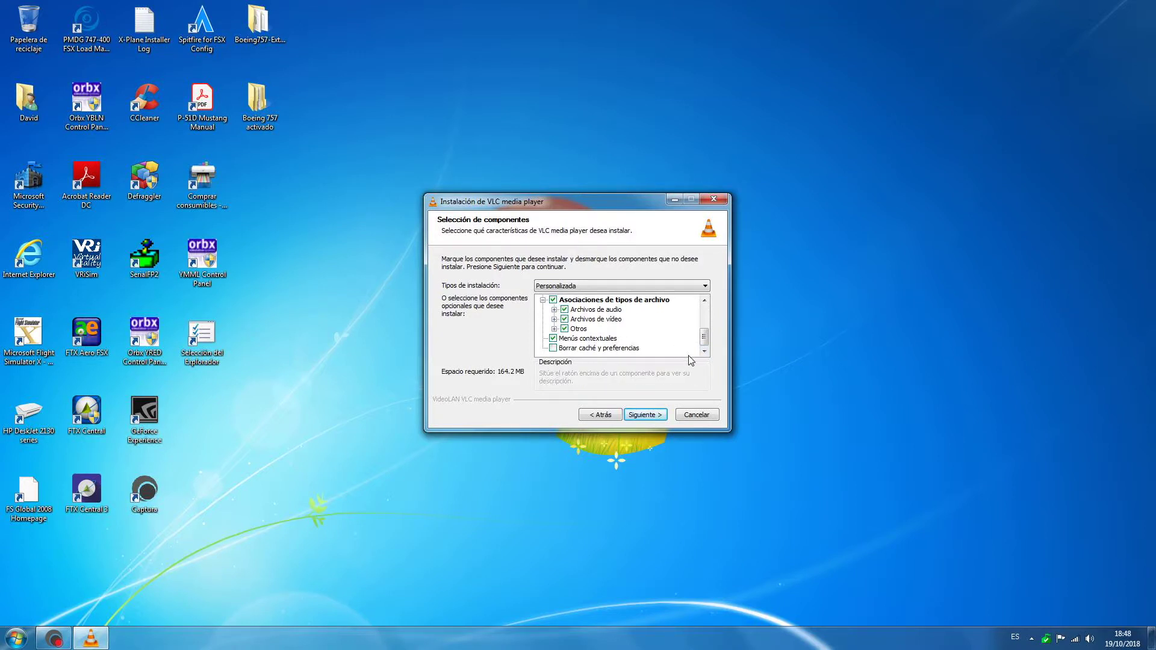
{"action": "left_click", "coordinate": [661, 417]}
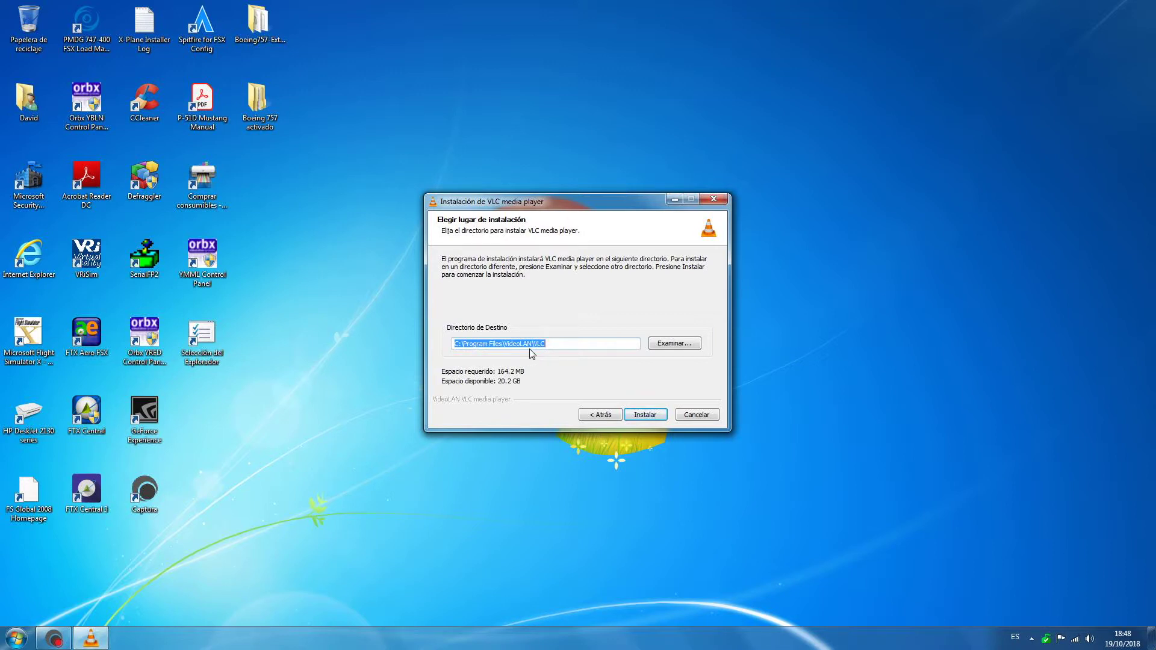
- Install VLC media player in the default folder C:\Program Files\VideoLAN\VLC, without choosing another directory
{"action": "left_click", "coordinate": [690, 347]}
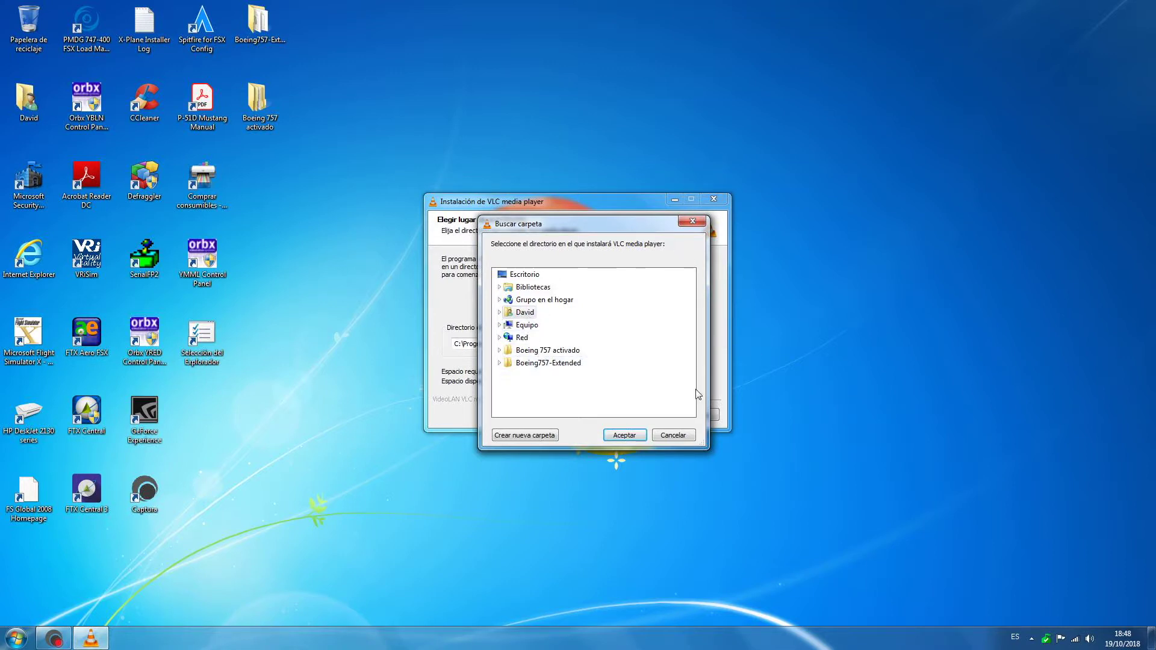
{"action": "left_click", "coordinate": [684, 439]}
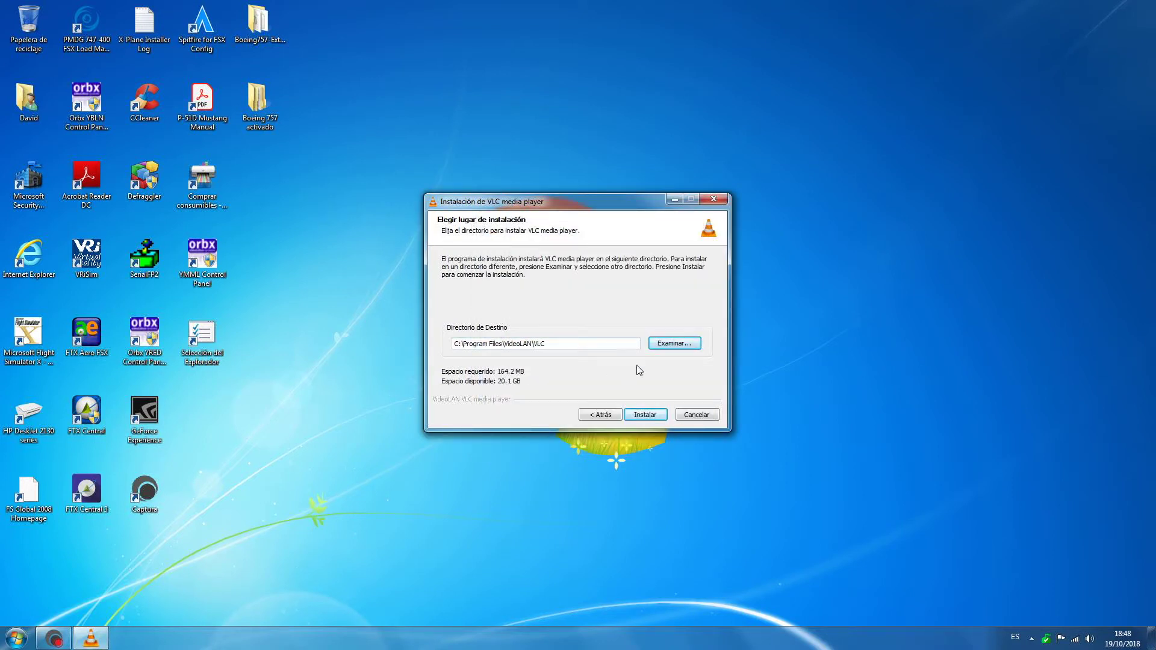
{"action": "left_click", "coordinate": [656, 419]}
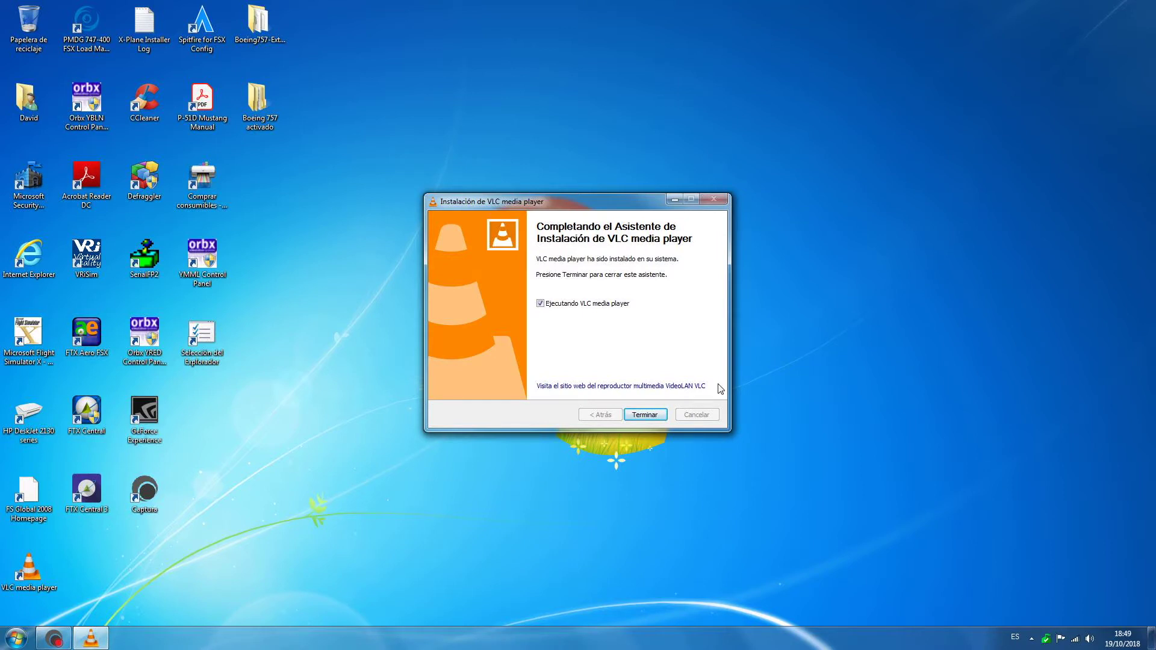
- Finish the VLC media player setup wizard with the option to run the player turned off
{"action": "left_click", "coordinate": [540, 304]}
{"action": "left_click", "coordinate": [540, 304]}
{"action": "left_click", "coordinate": [655, 415]}
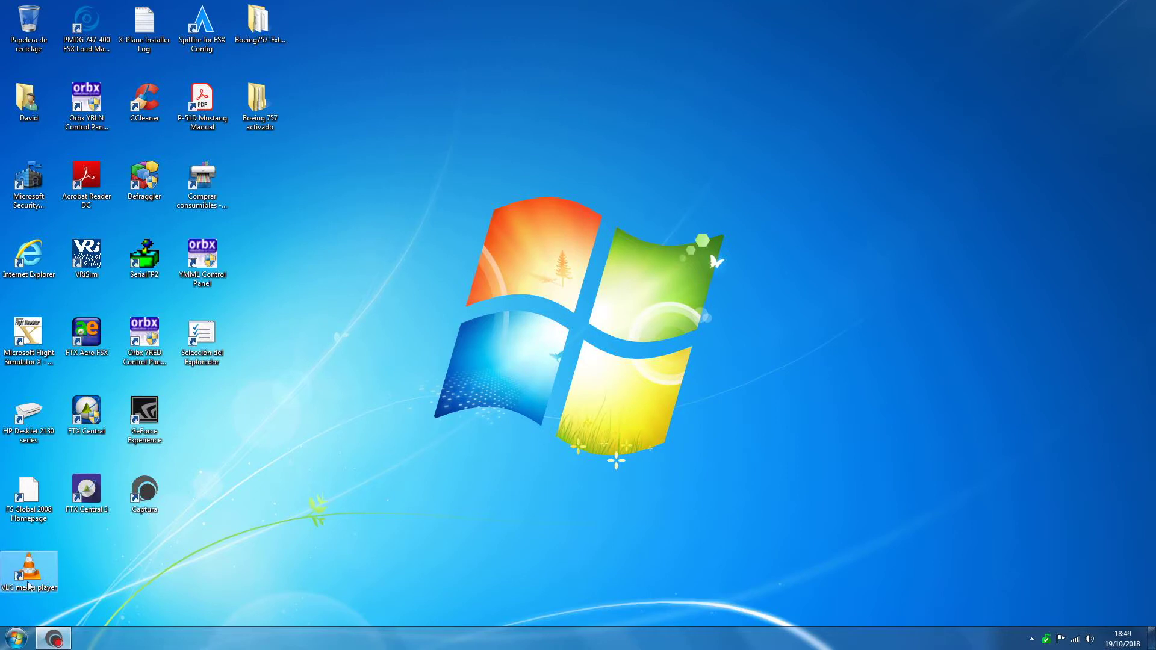
- Move the VLC media player desktop shortcut directly below Selección del Explorador and launch the player from it
{"action": "left_click_drag", "start_coordinate": [28, 586], "coordinate": [249, 418]}
{"action": "left_click_drag", "start_coordinate": [246, 377], "coordinate": [200, 421]}
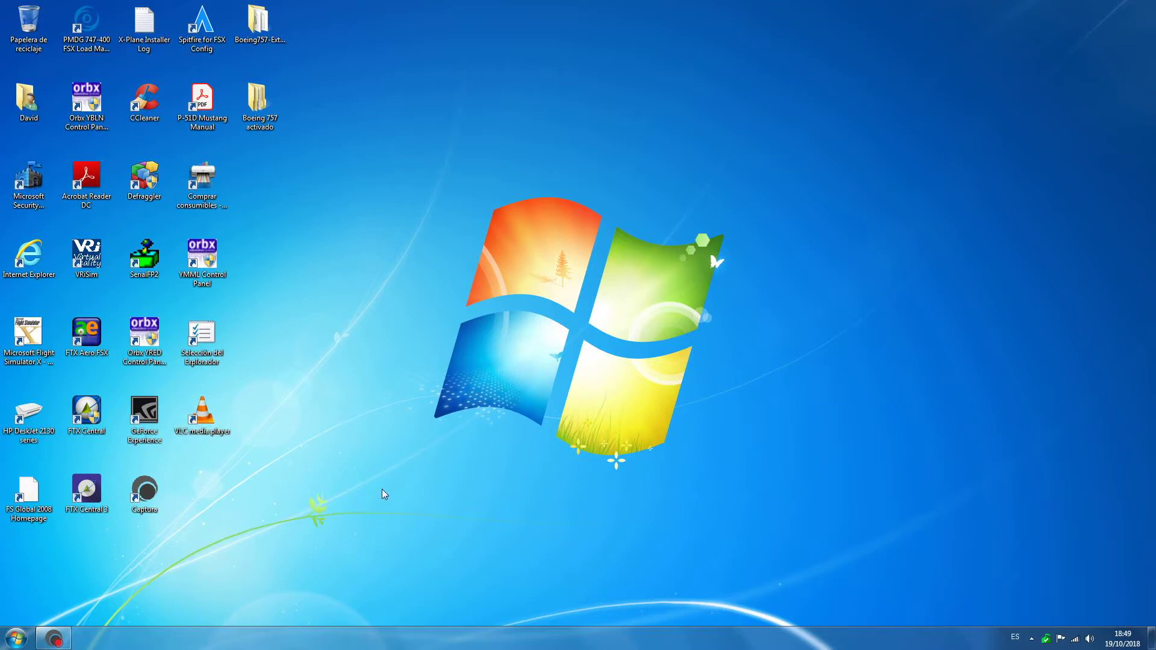
{"action": "double_click", "coordinate": [202, 422]}
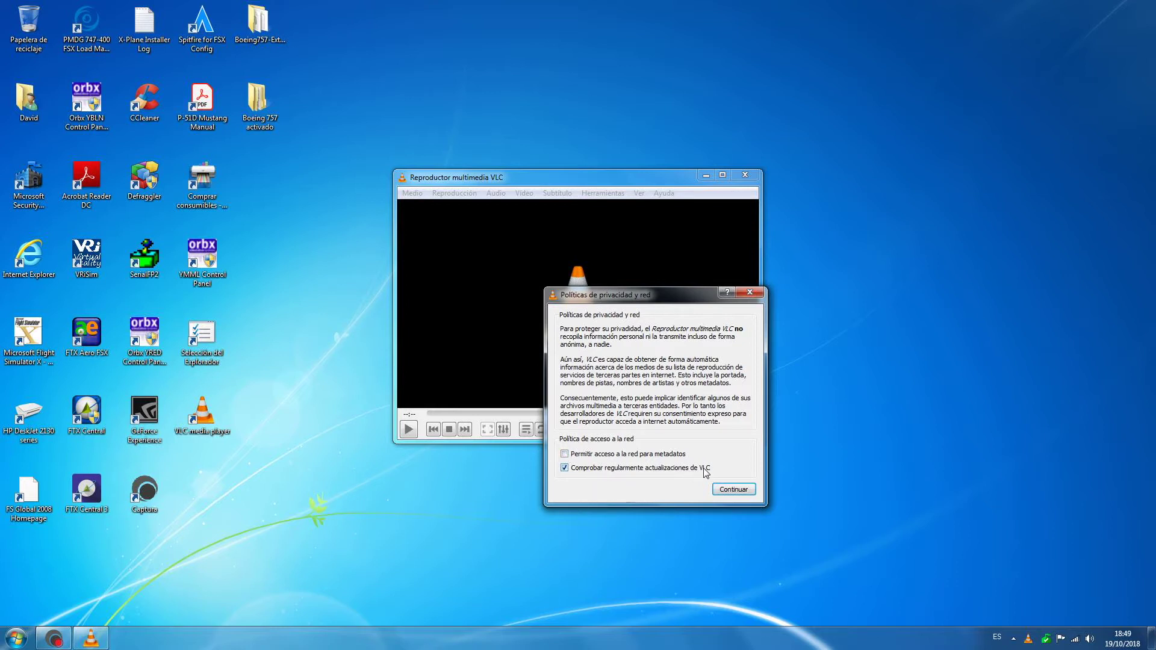
- Turn off the regular check for VLC updates in the privacy and network policies and continue to the player
{"action": "left_click", "coordinate": [564, 469]}
{"action": "left_click", "coordinate": [746, 489]}
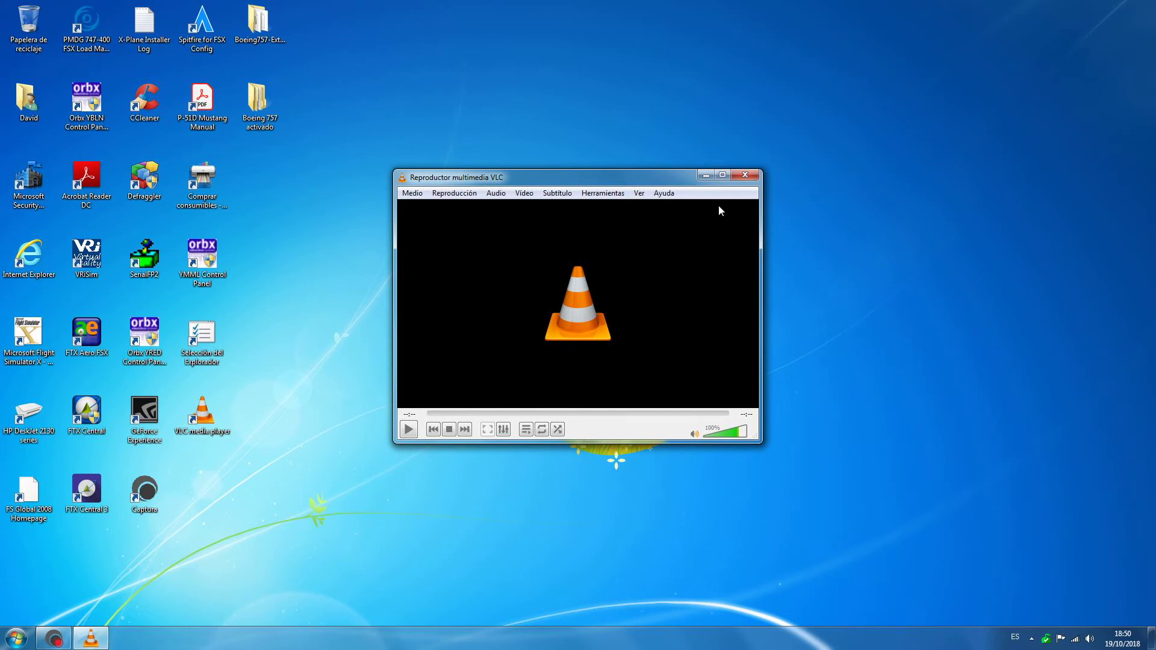
- Look at the Ayuda options, including Buscar actualizaciones, without running any, and view the player maximized before restoring its window size
{"action": "left_click", "coordinate": [658, 194]}
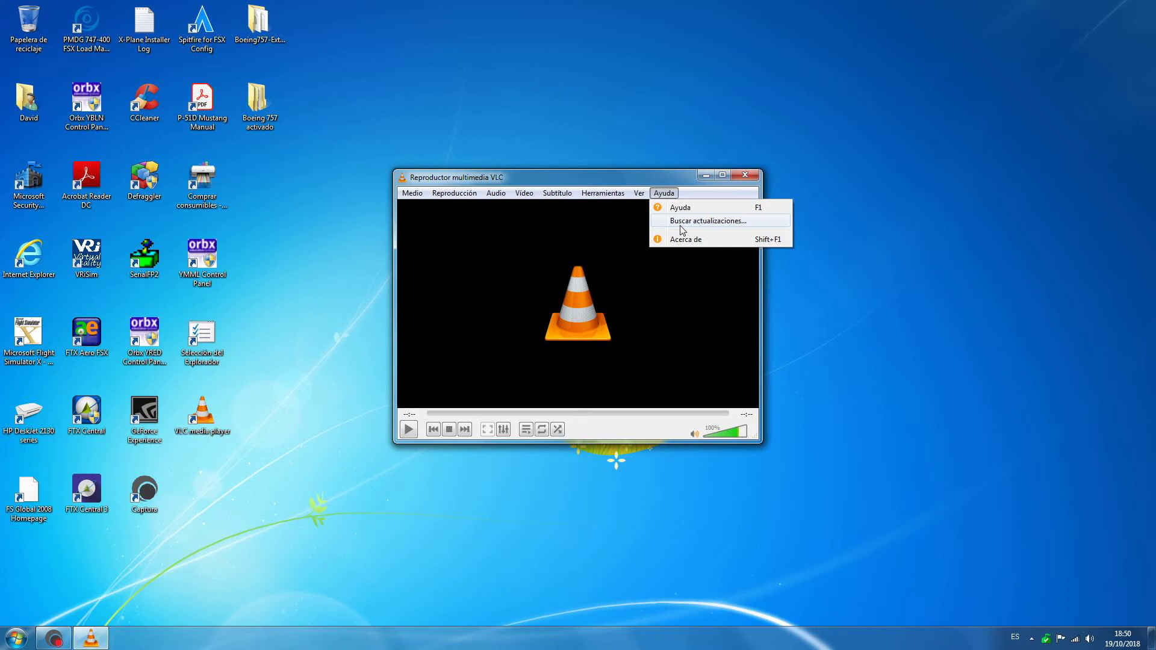
{"action": "left_click", "coordinate": [826, 330]}
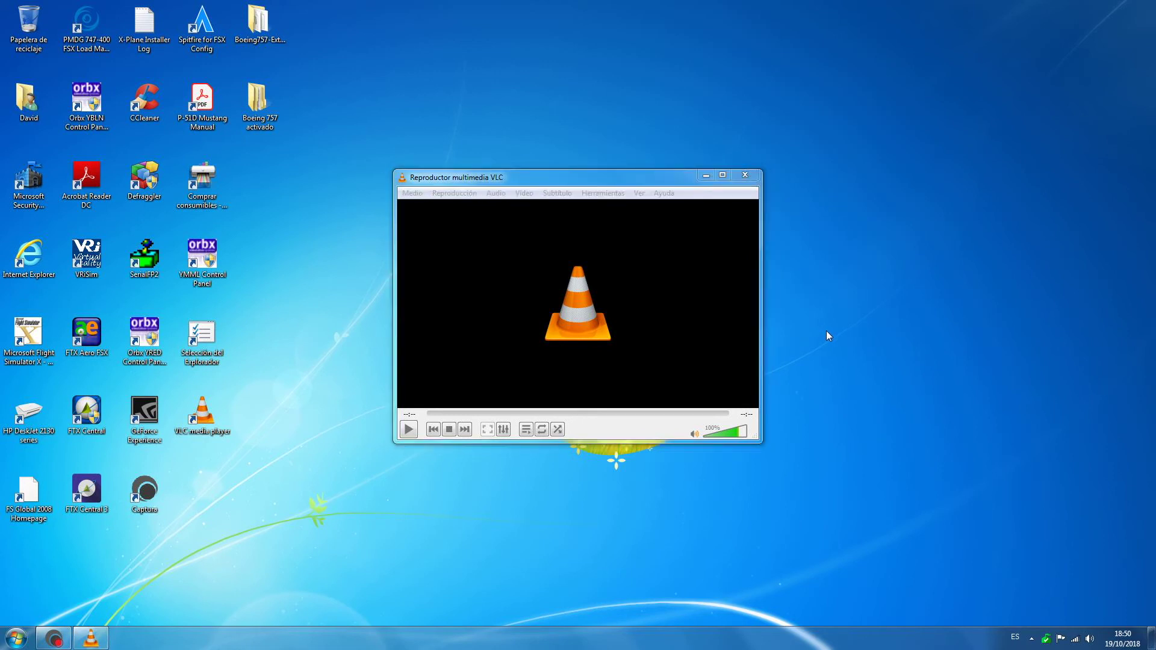
{"action": "left_click", "coordinate": [723, 176]}
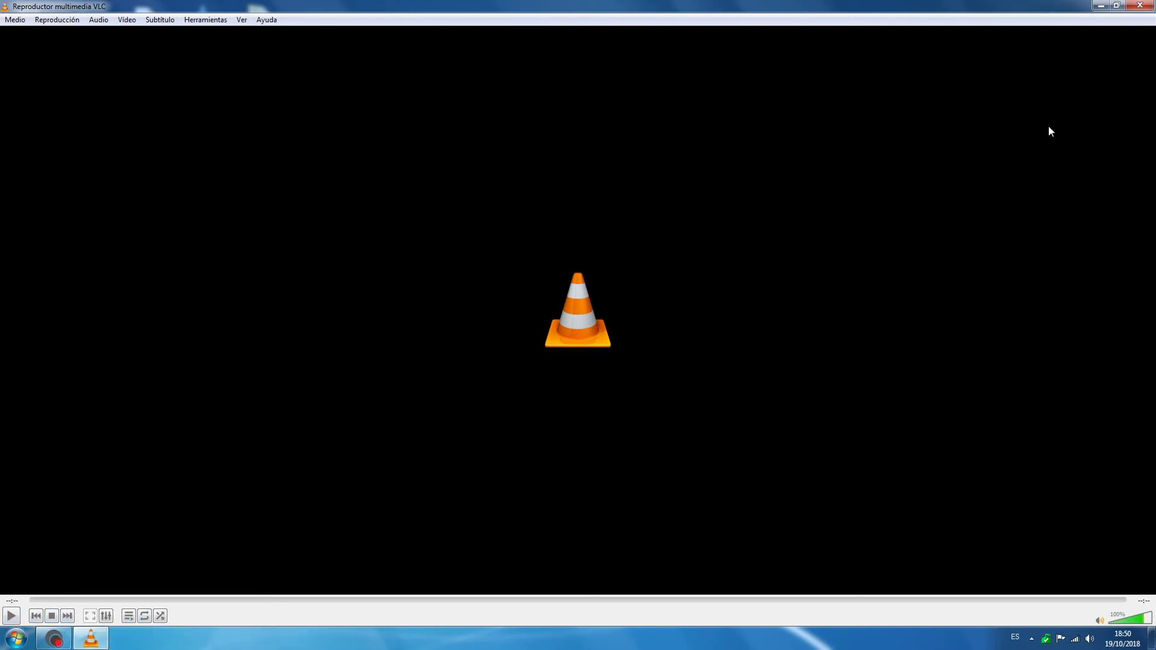
{"action": "left_click", "coordinate": [1116, 5]}
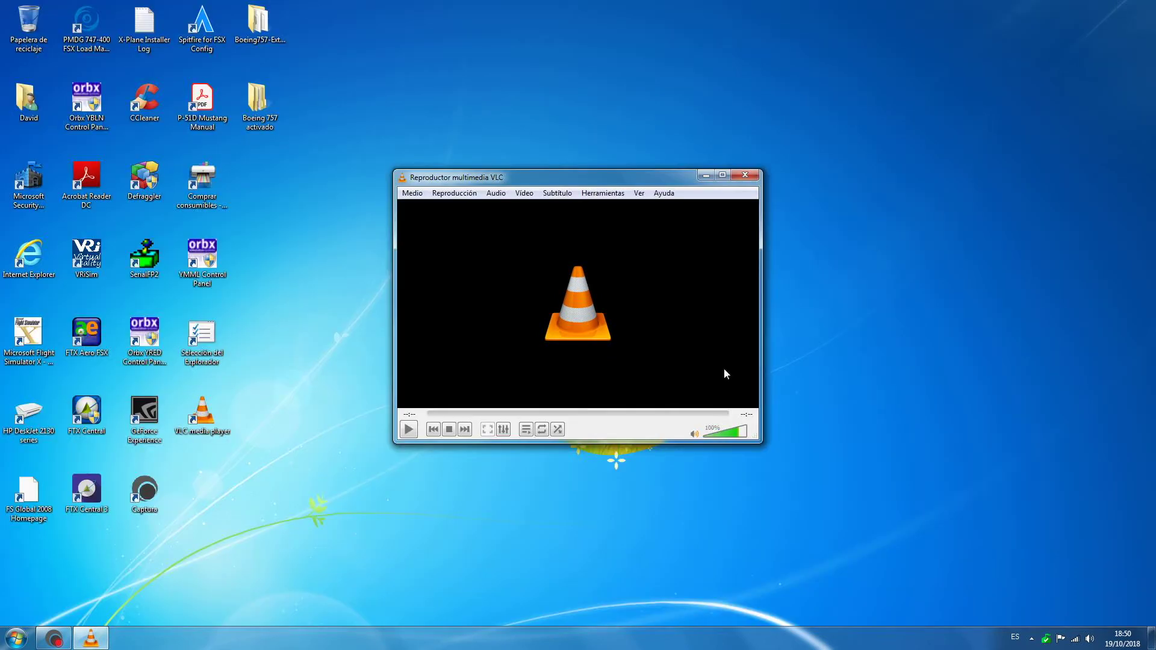